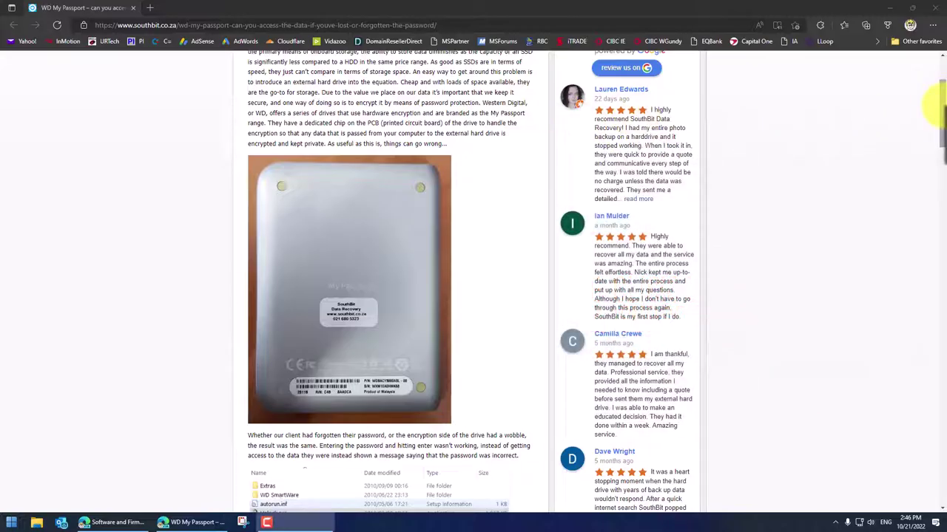
# Scroll down through the SouthBit article on recovering data from a password-locked WD My Passport
pyautogui.moveTo(940, 109); pyautogui.dragTo(941, 192)
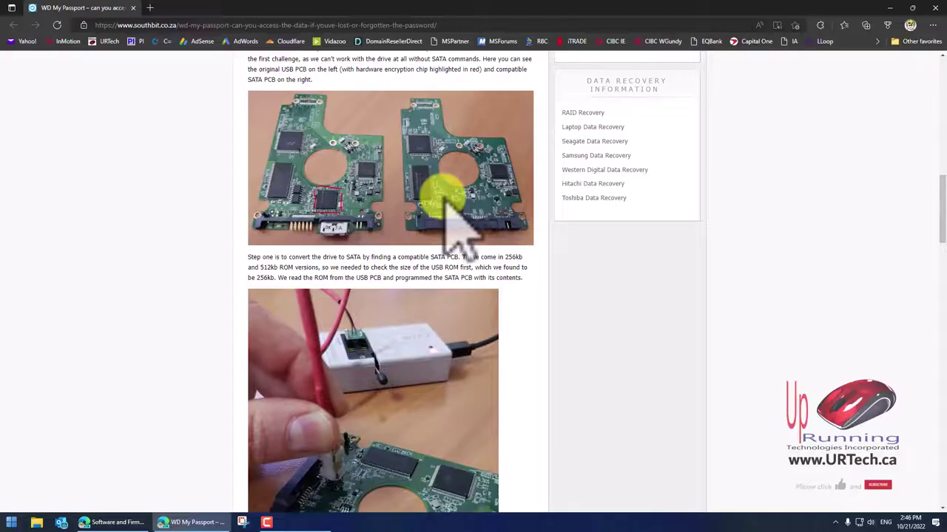
pyautogui.scroll(-3, 451, 222)
pyautogui.scroll(-15, 453, 227)
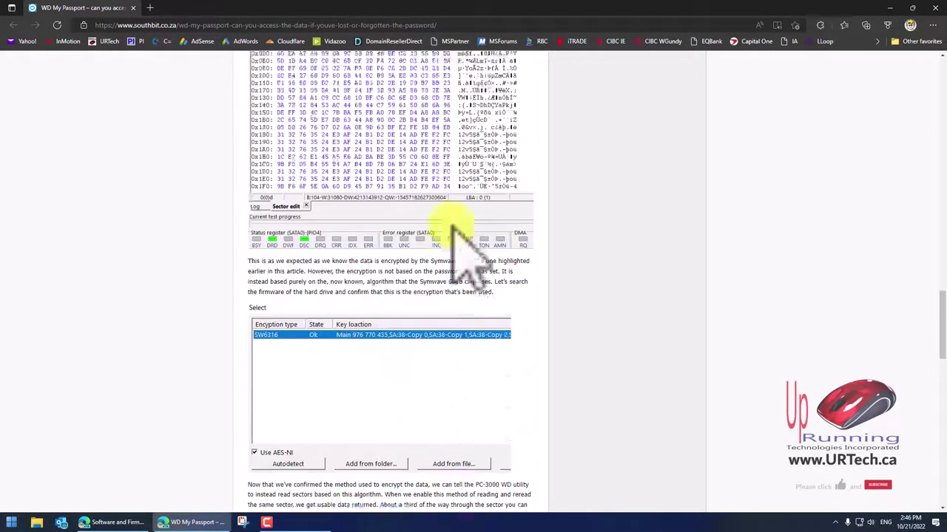
pyautogui.scroll(-1, 462, 248)
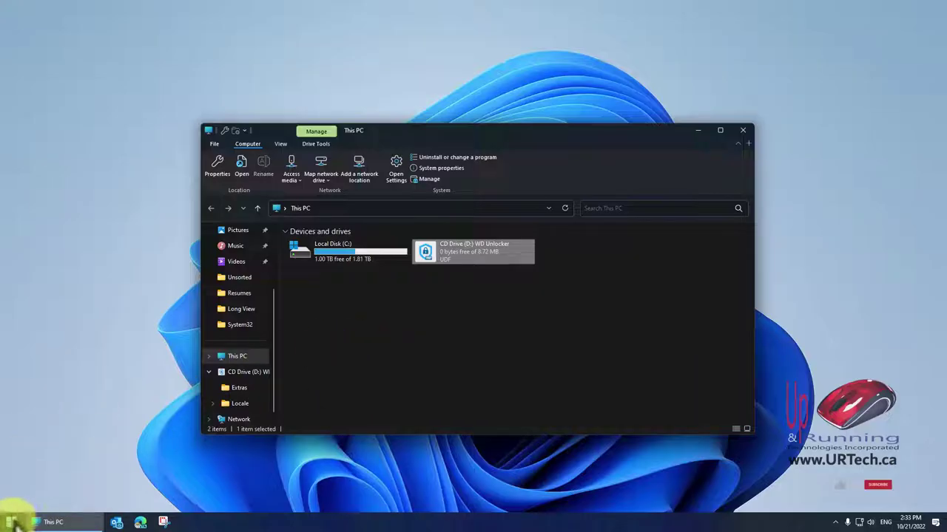
pyautogui.rightClick(10, 521)
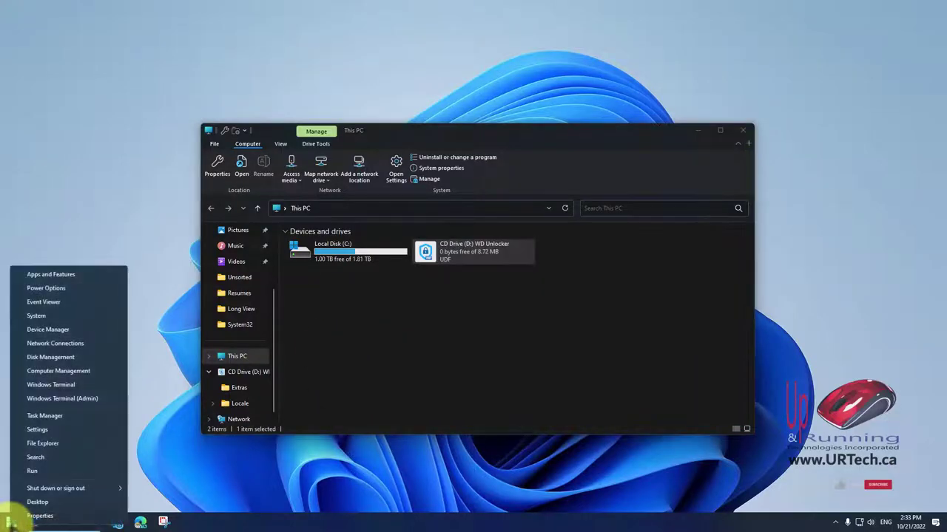
pyautogui.click(52, 357)
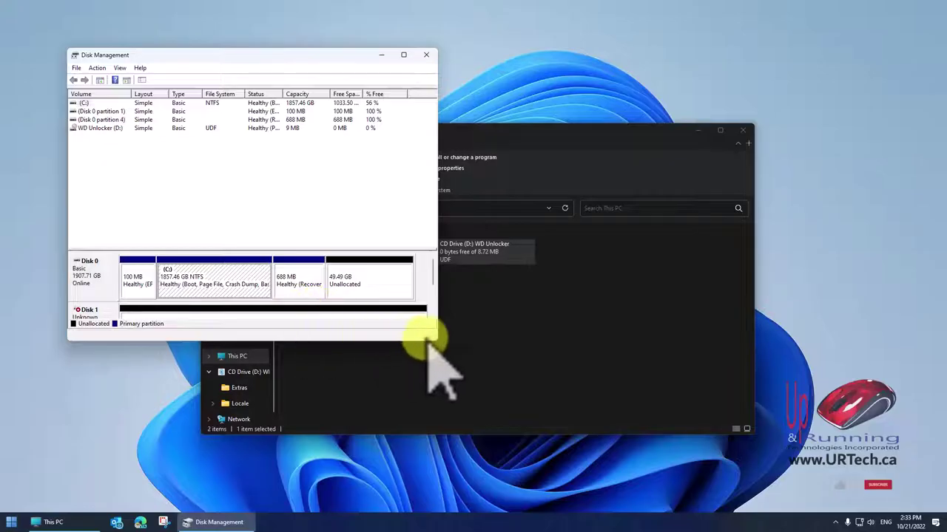
pyautogui.moveTo(436, 340); pyautogui.dragTo(492, 450)
pyautogui.rightClick(82, 317)
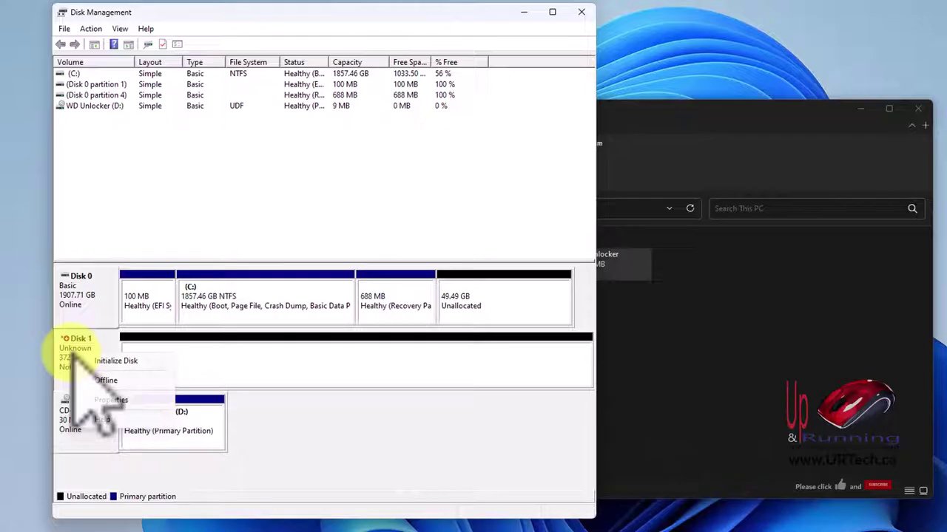
pyautogui.click(112, 361)
pyautogui.click(363, 343)
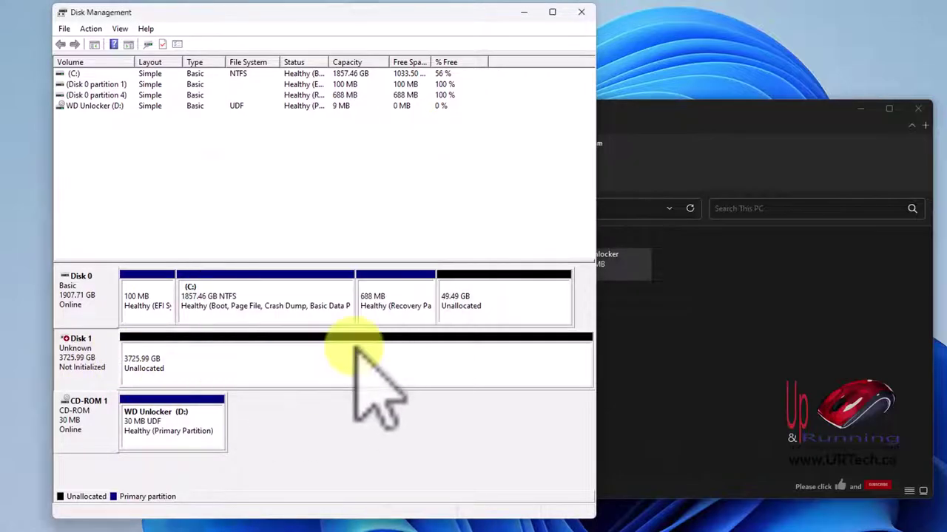
pyautogui.click(601, 323)
pyautogui.click(180, 359)
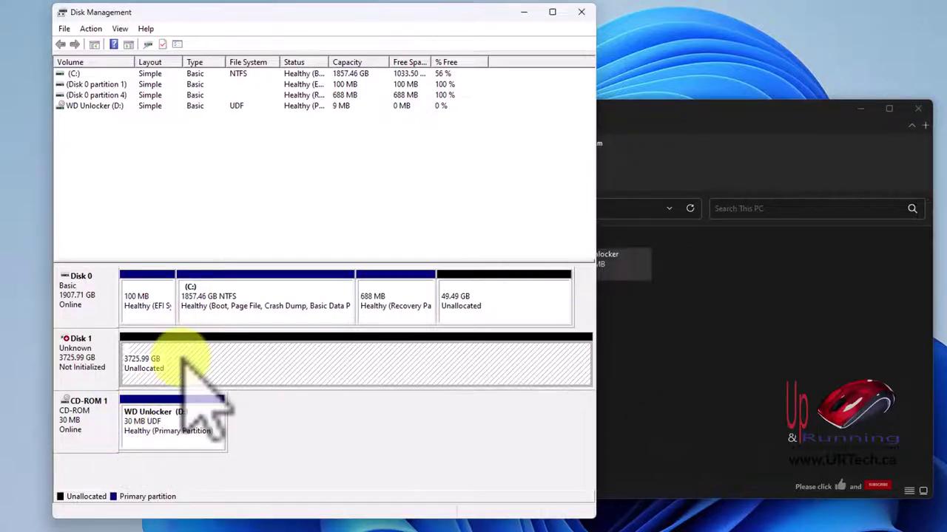
# Close Disk Management, open Windows Terminal as administrator and start DiskPart
pyautogui.click(582, 12)
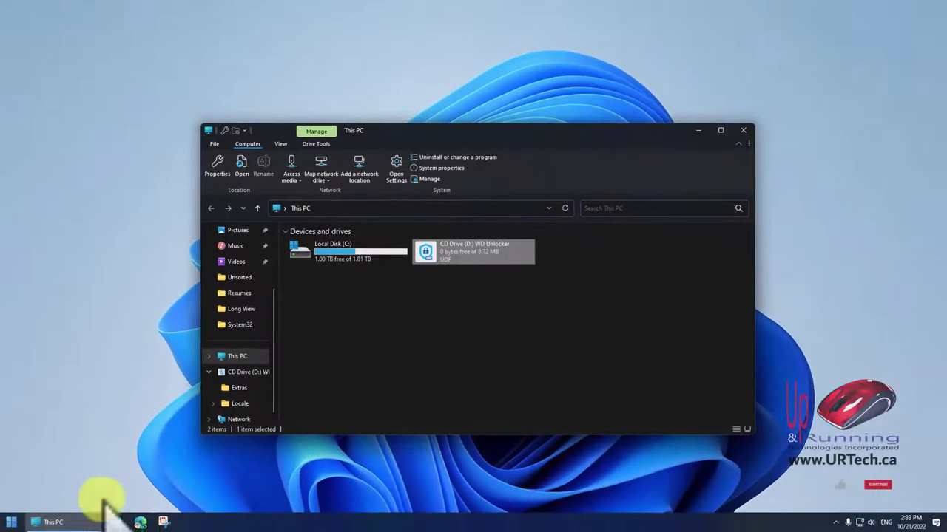
pyautogui.rightClick(11, 522)
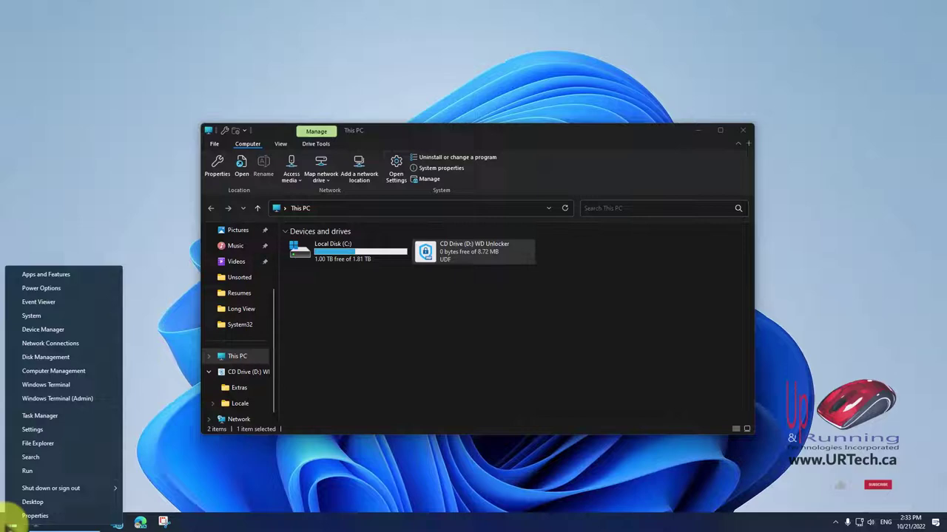
pyautogui.click(68, 399)
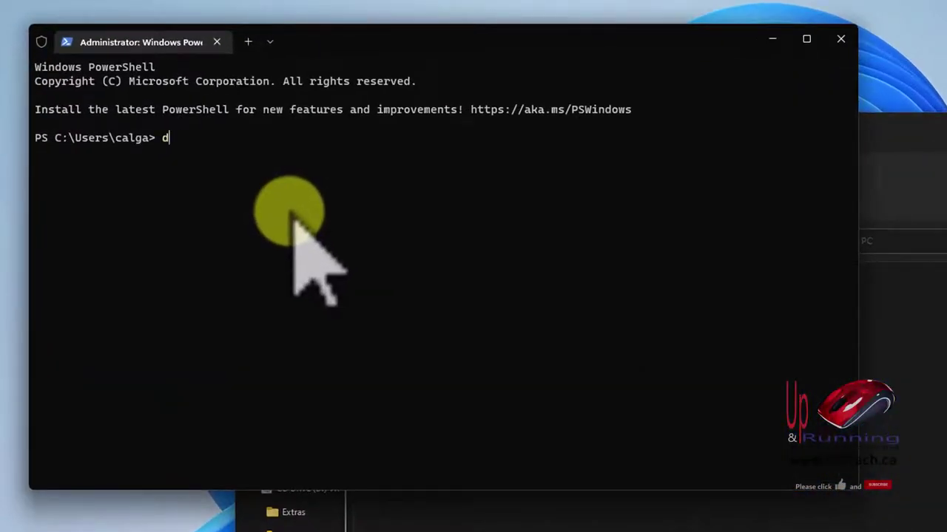
pyautogui.write('ikpart')
pyautogui.press('Return')
pyautogui.write('diskp')
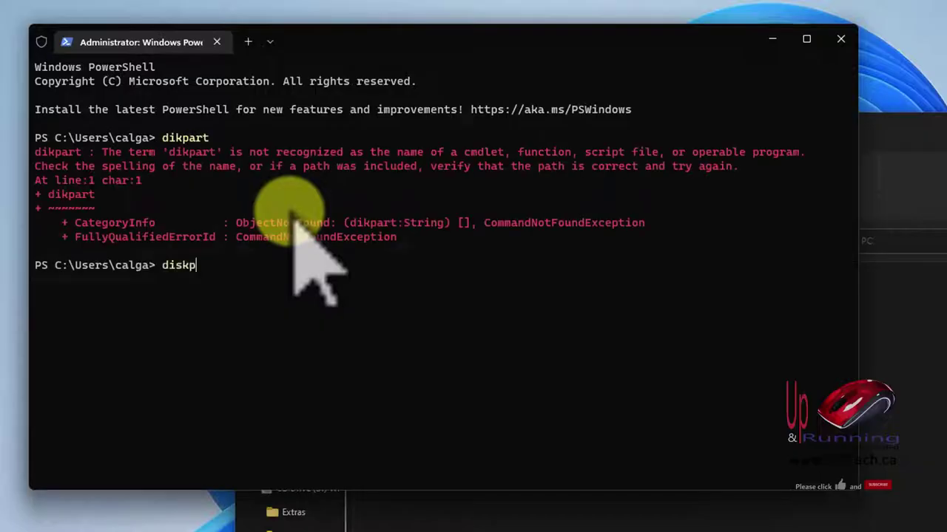
pyautogui.write('art')
pyautogui.press('Return')
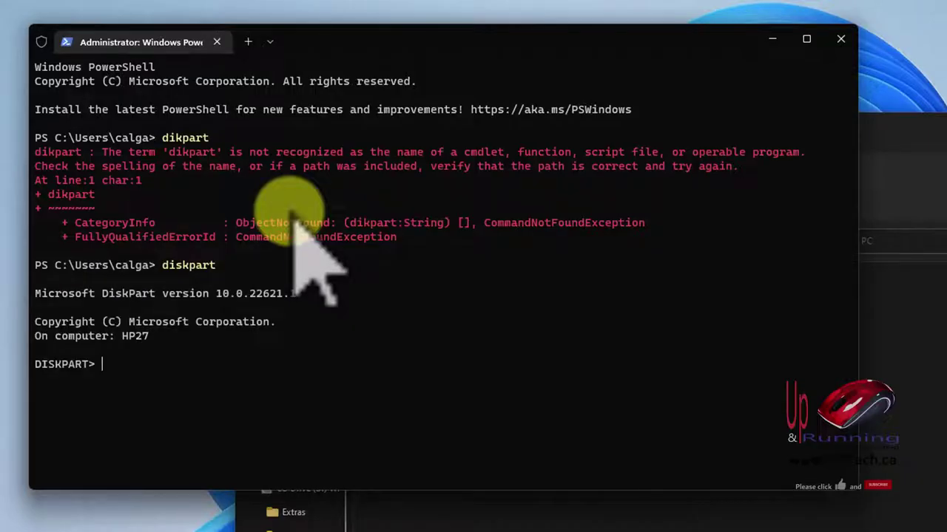
# List the disks, select Disk 1 (3725 GB), and enlarge the terminal window
pyautogui.write('list disk')
pyautogui.press('Return')
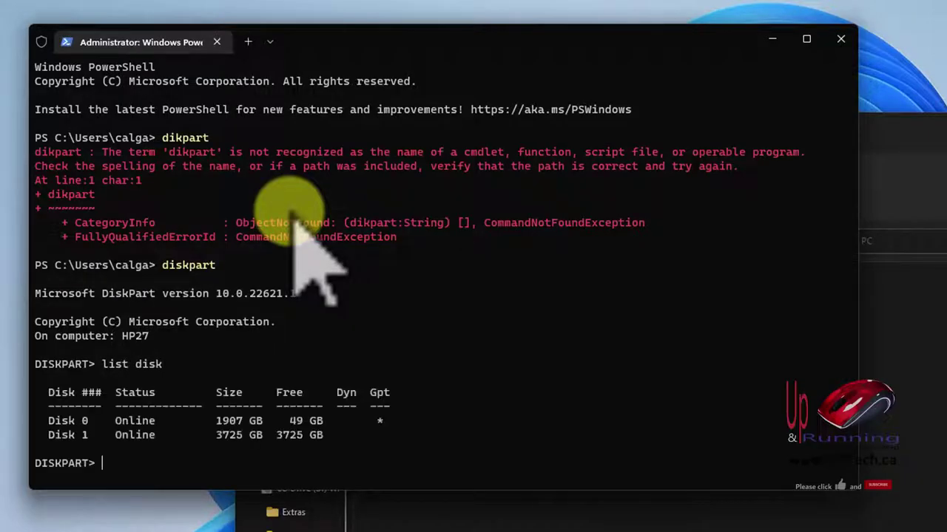
pyautogui.write('select disk 1')
pyautogui.press('Return')
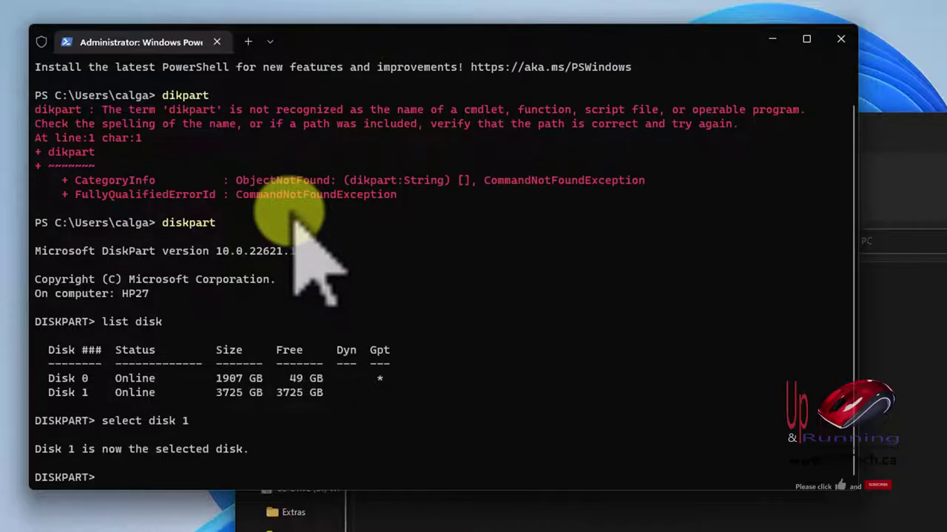
pyautogui.moveTo(313, 37); pyautogui.dragTo(316, 0)
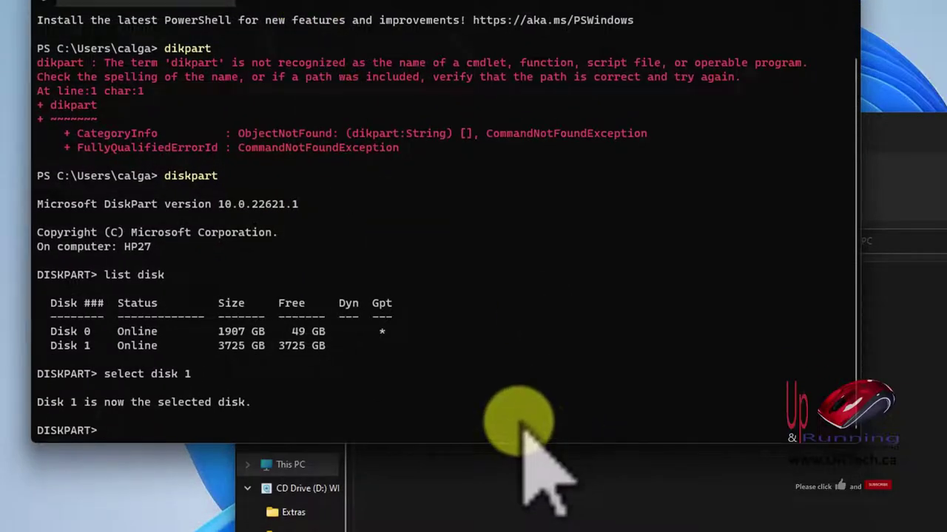
pyautogui.moveTo(510, 444); pyautogui.dragTo(488, 528)
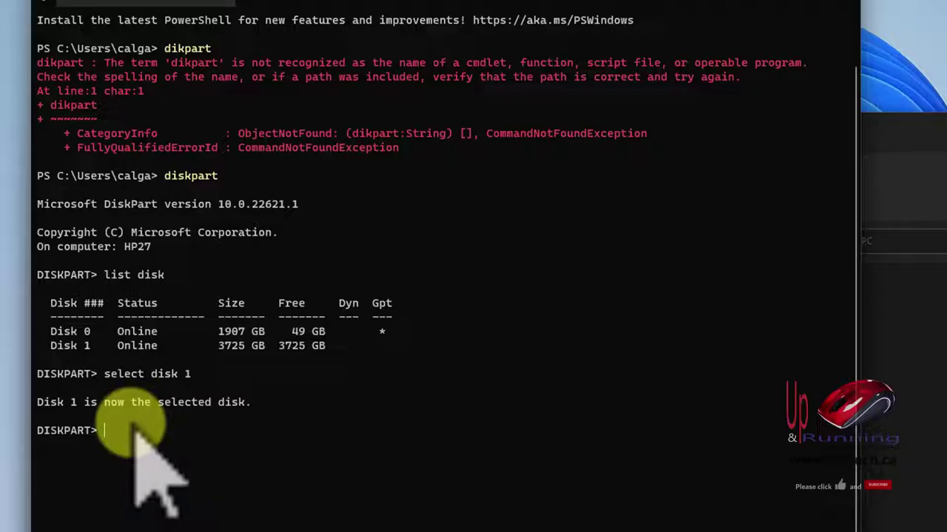
# Run clean on Disk 1, then try convert gpt, which fails with Access is denied
pyautogui.write('lea')
pyautogui.press('Return')
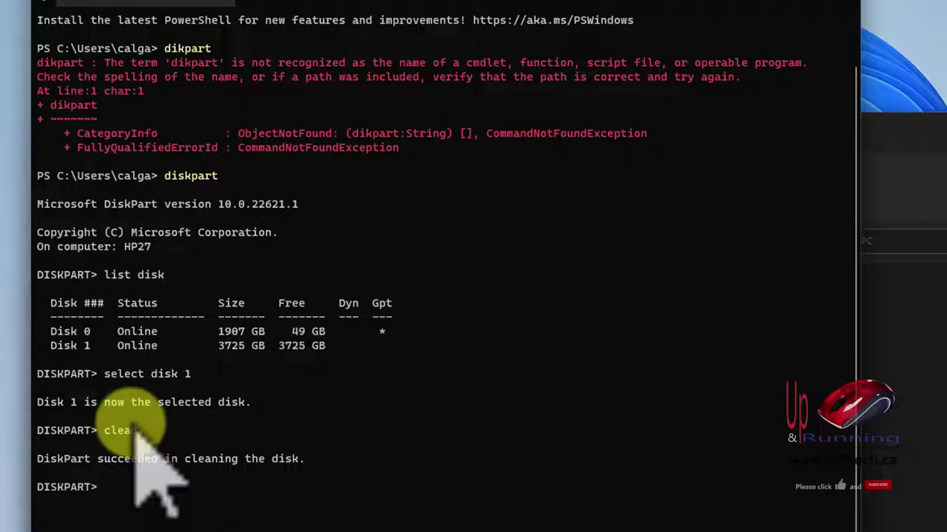
pyautogui.write('convert gpt')
pyautogui.press('Return')
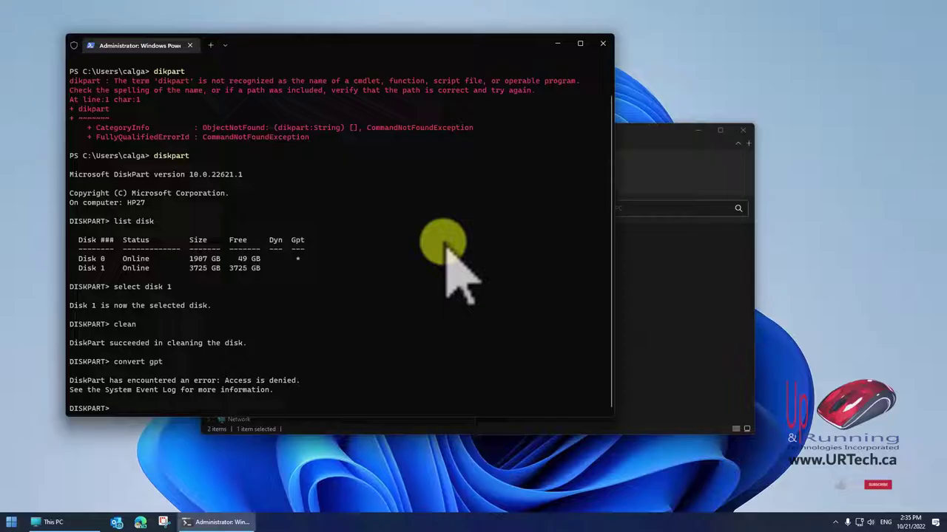
# Close the terminal, search for wd drive utilities, and download WDDriveUtilities_WIN.zip from WD's downloads page
pyautogui.click(602, 44)
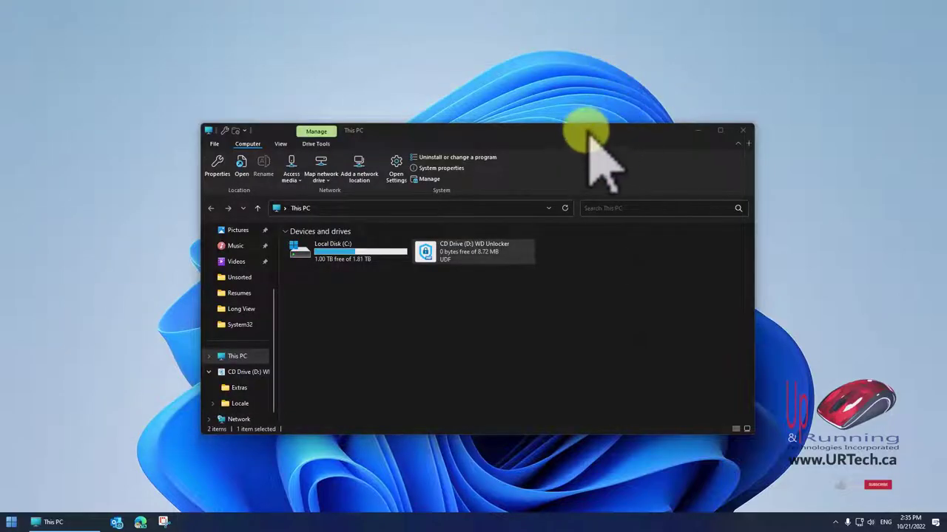
pyautogui.moveTo(589, 136); pyautogui.dragTo(561, 114)
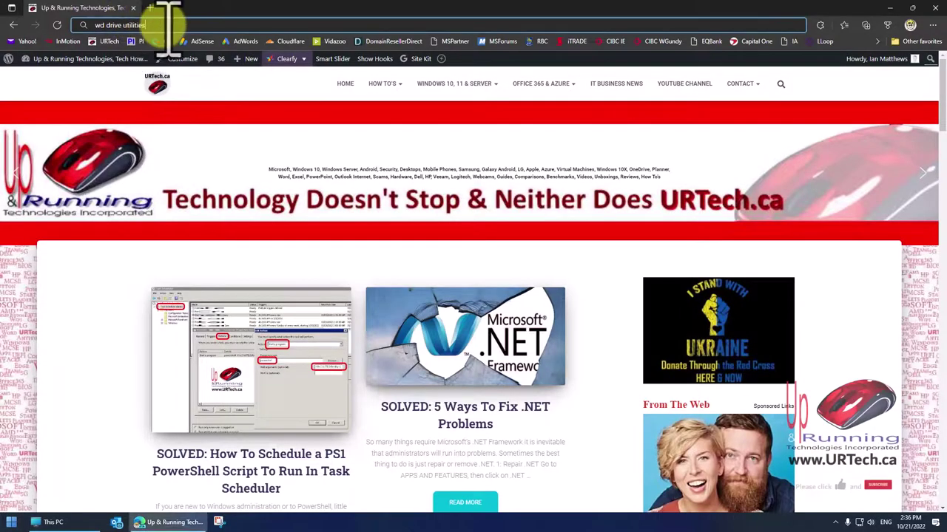
pyautogui.press('Return')
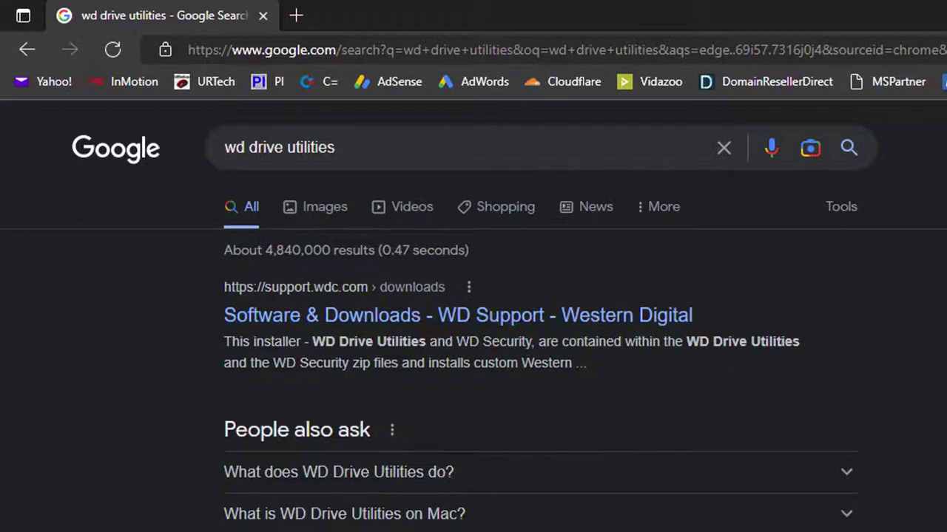
pyautogui.click(459, 315)
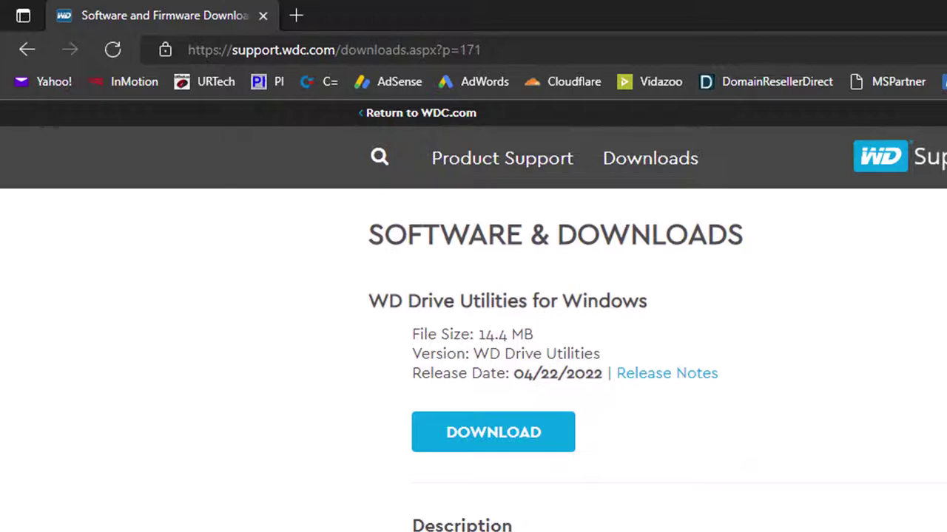
pyautogui.click(494, 432)
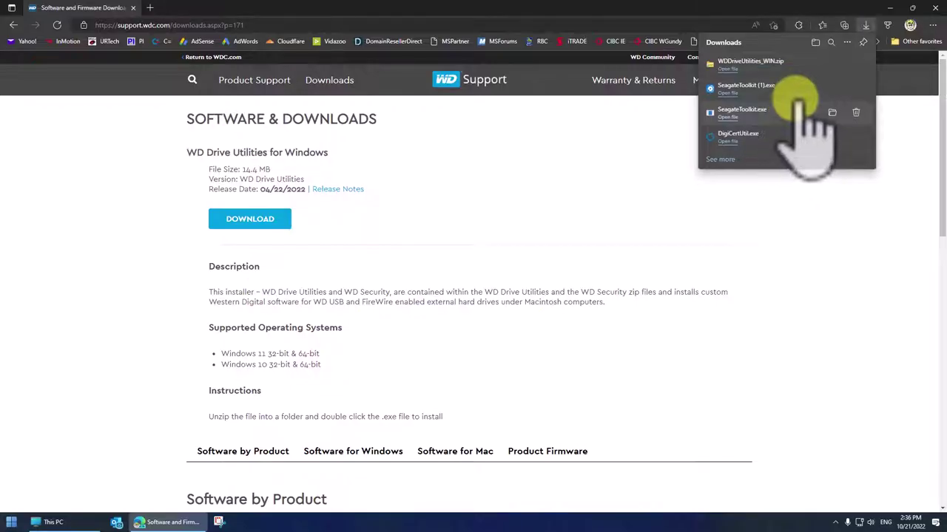
# Run WDDriveUtilitiesSetup.exe from the downloaded zip, accept the EULA, install, and click Finish
pyautogui.click(740, 63)
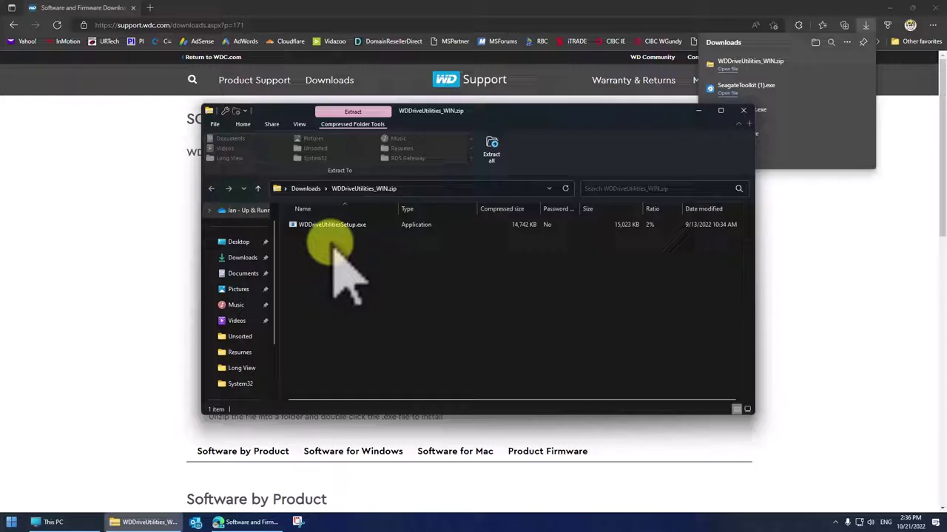
pyautogui.click(336, 224)
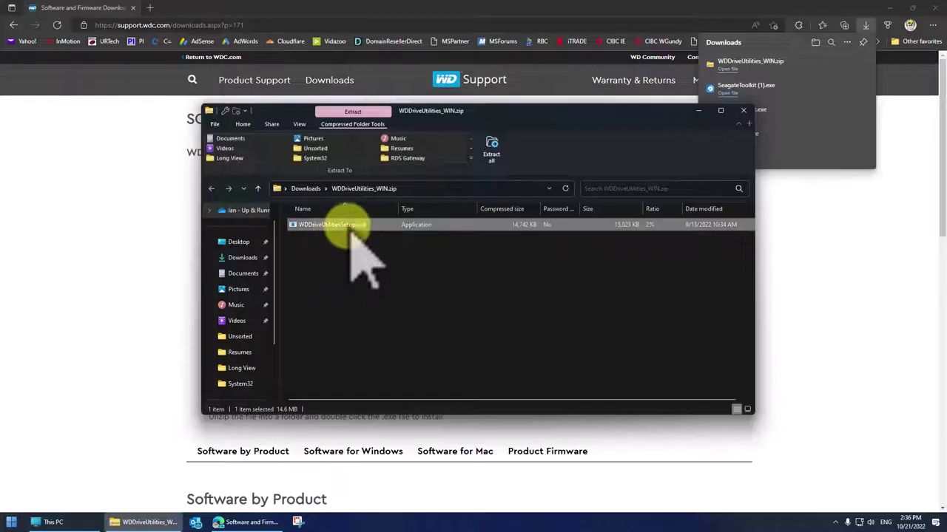
pyautogui.click(743, 110)
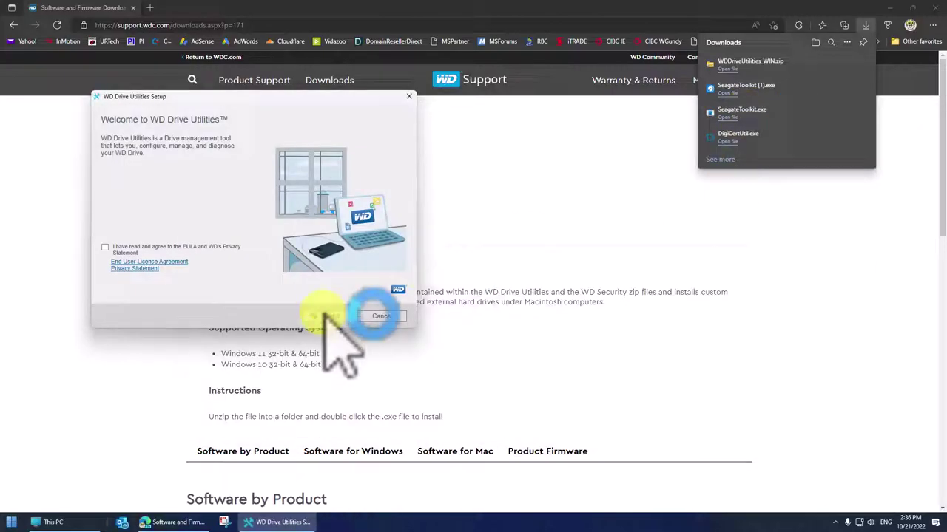
pyautogui.click(105, 247)
pyautogui.click(330, 316)
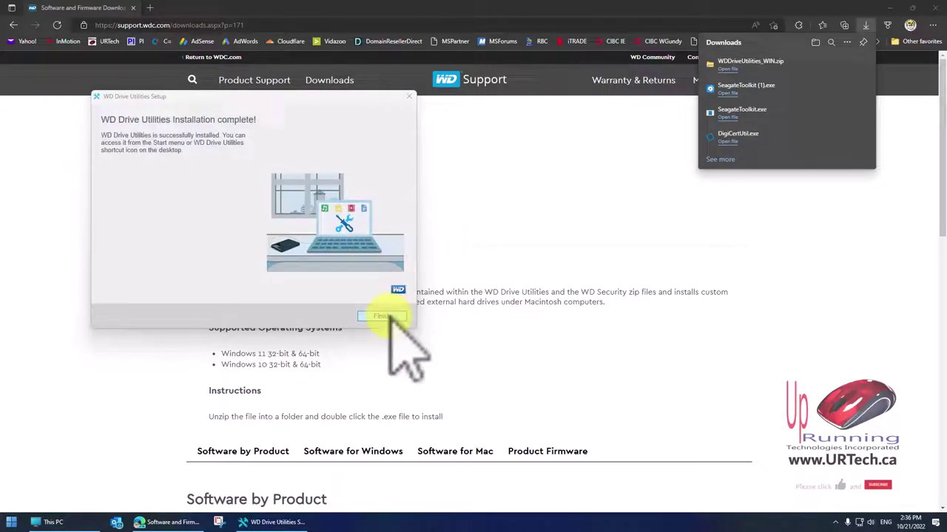
pyautogui.click(381, 316)
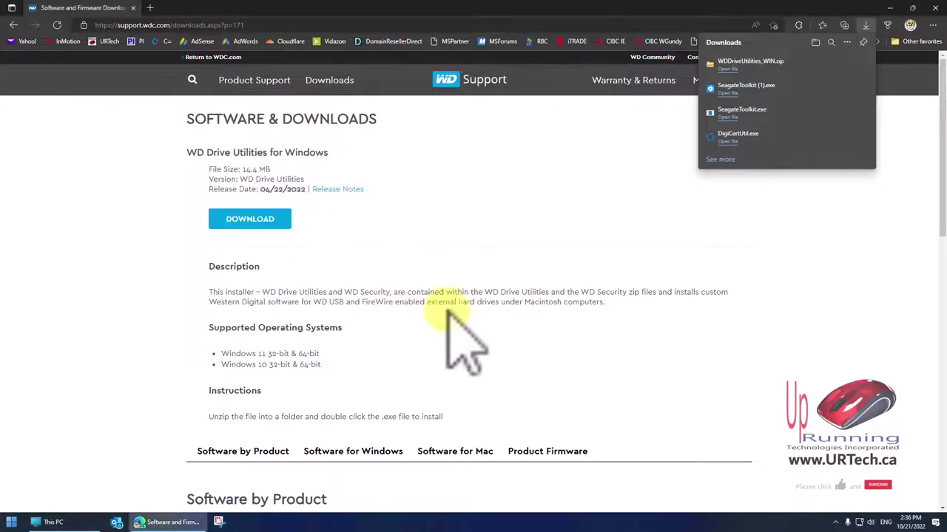
# Launch WD Drive Utilities from the Start menu and reposition its window
pyautogui.click(11, 522)
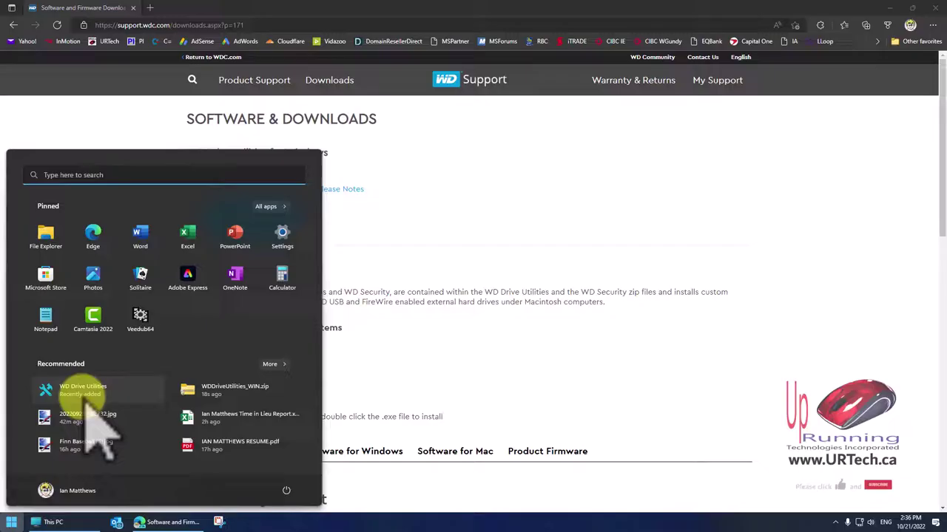
pyautogui.click(88, 392)
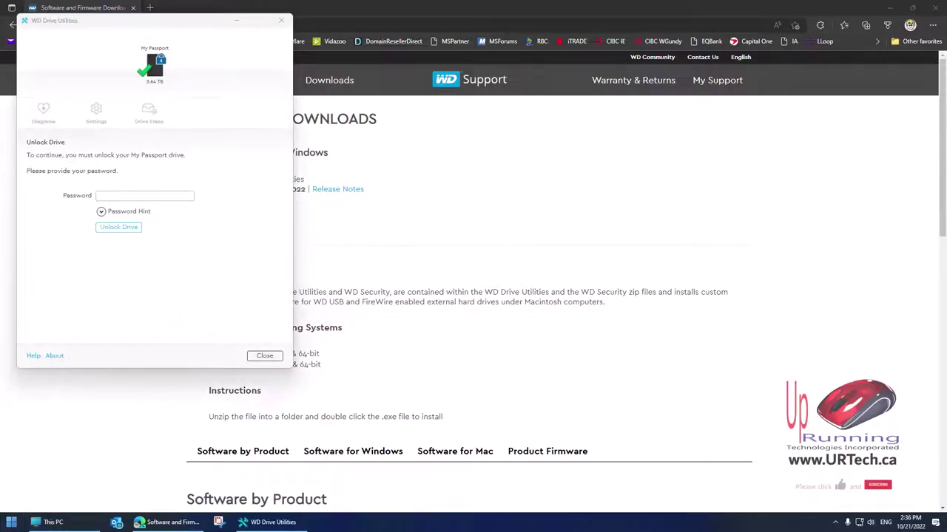
pyautogui.moveTo(97, 19); pyautogui.dragTo(179, 37)
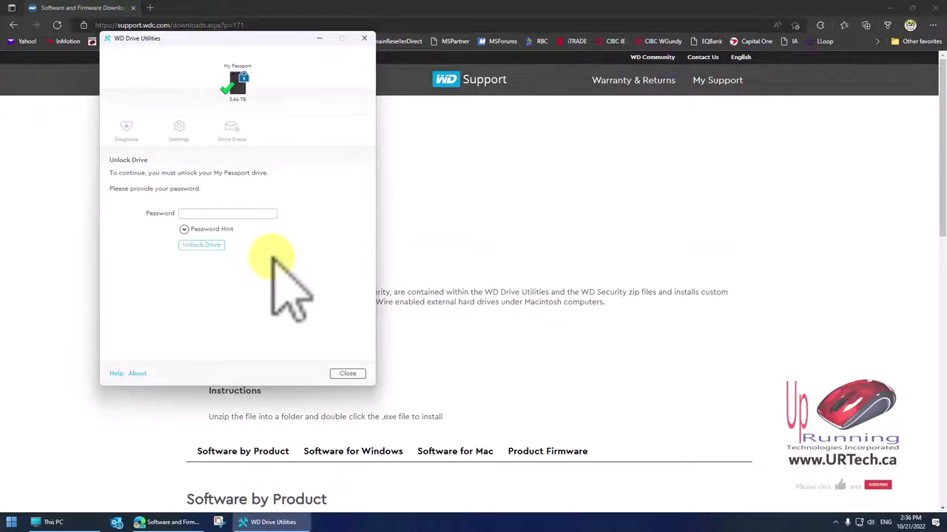
# Submit wrong passwords until WD Drive Utilities reports 5 incorrect unlock attempts
pyautogui.press('Return')
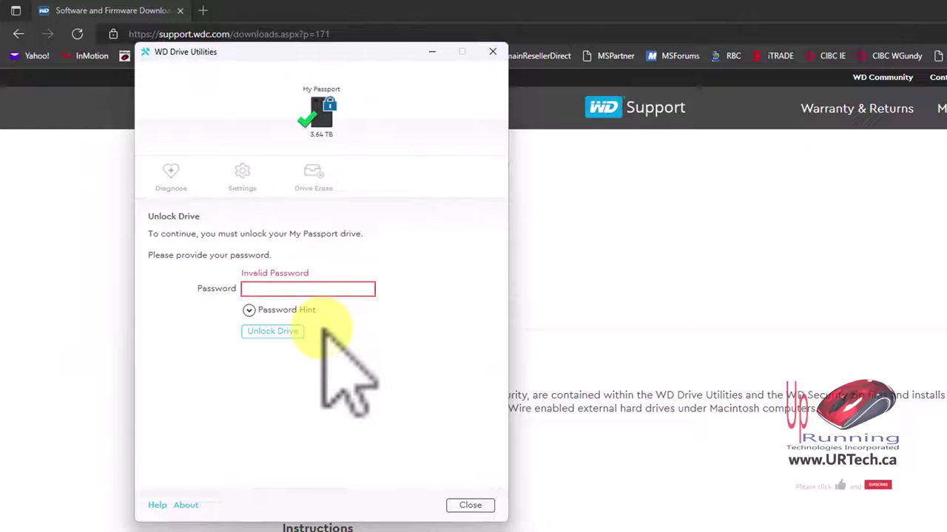
pyautogui.write('****')
pyautogui.press('Return')
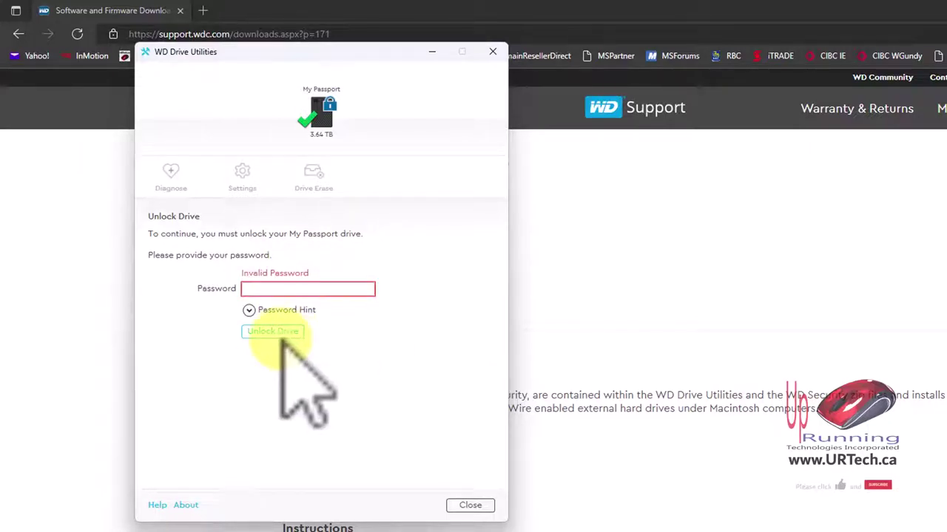
pyautogui.write('*****')
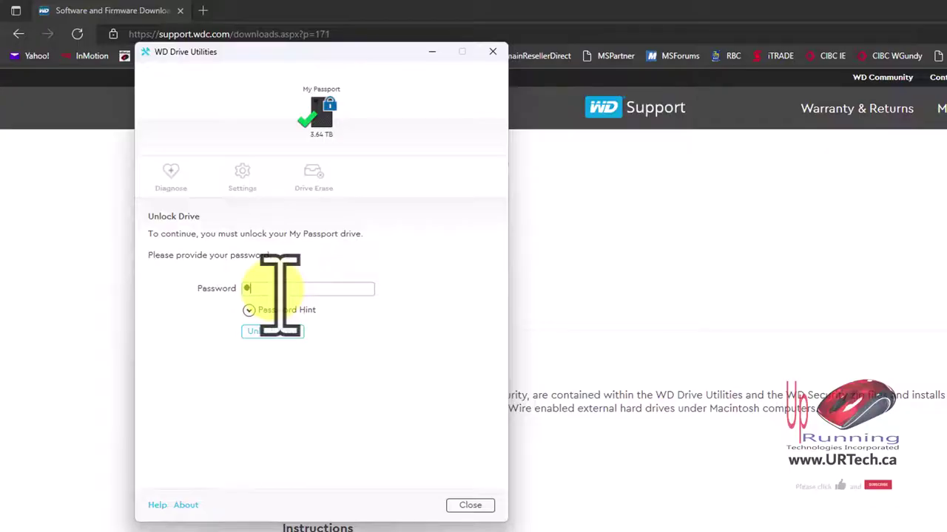
pyautogui.write('*')
pyautogui.press('Return')
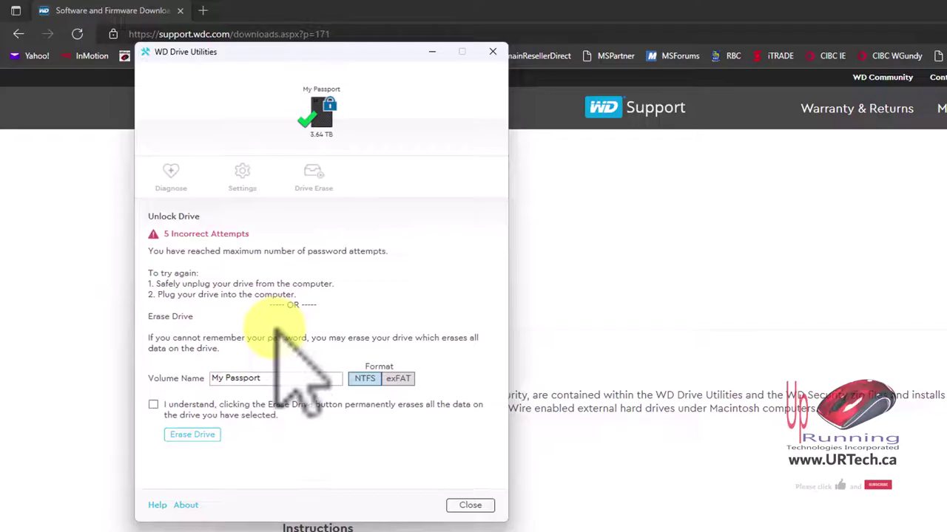
# Acknowledge the data loss and erase the 3.64 TB My Passport drive as NTFS
pyautogui.click(153, 405)
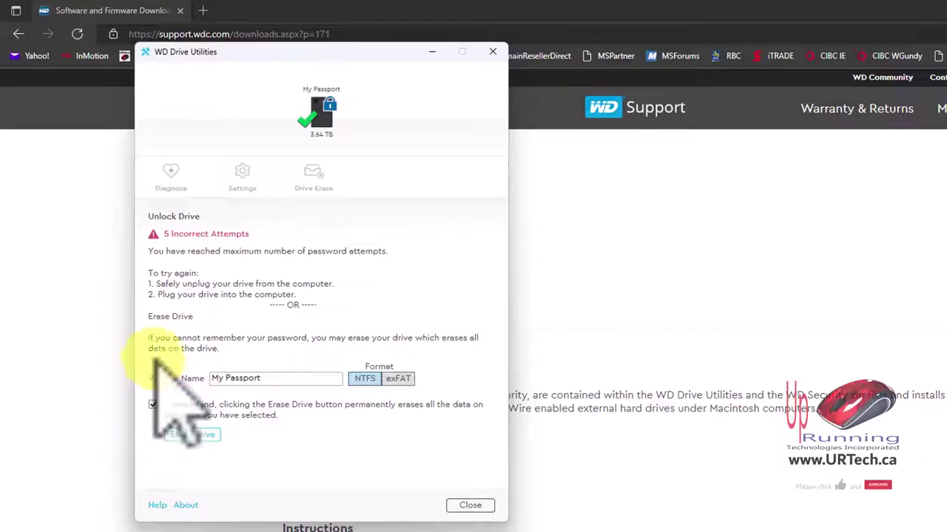
pyautogui.click(192, 434)
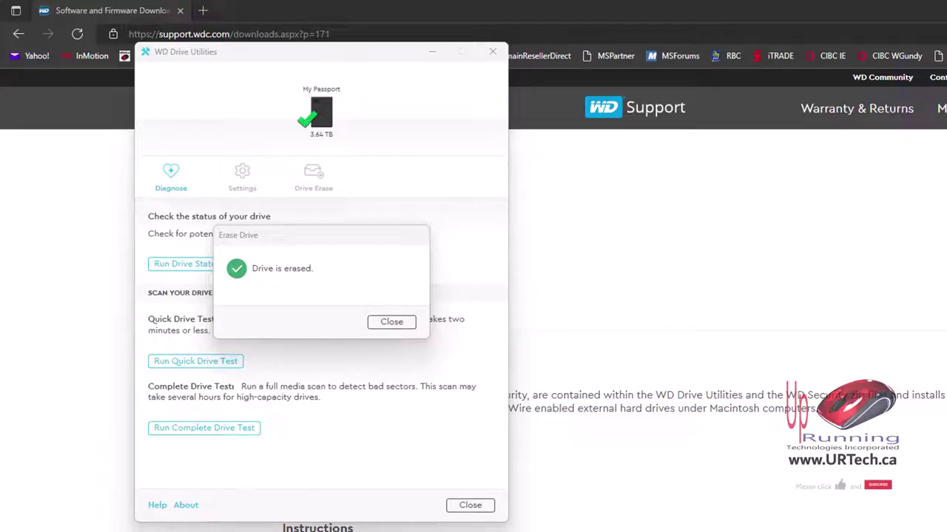
# Open My Passport (E:) from This PC and create a New folder on it
pyautogui.click(60, 531)
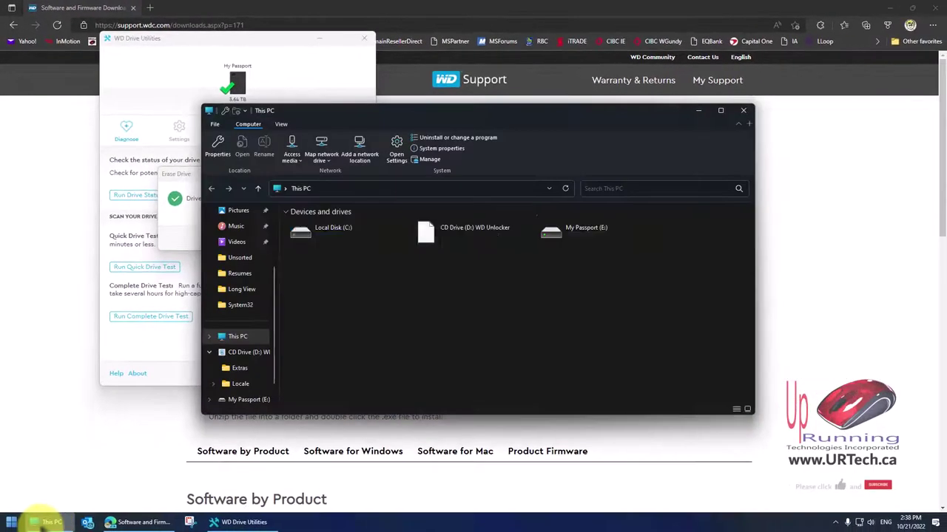
pyautogui.doubleClick(576, 232)
pyautogui.rightClick(349, 268)
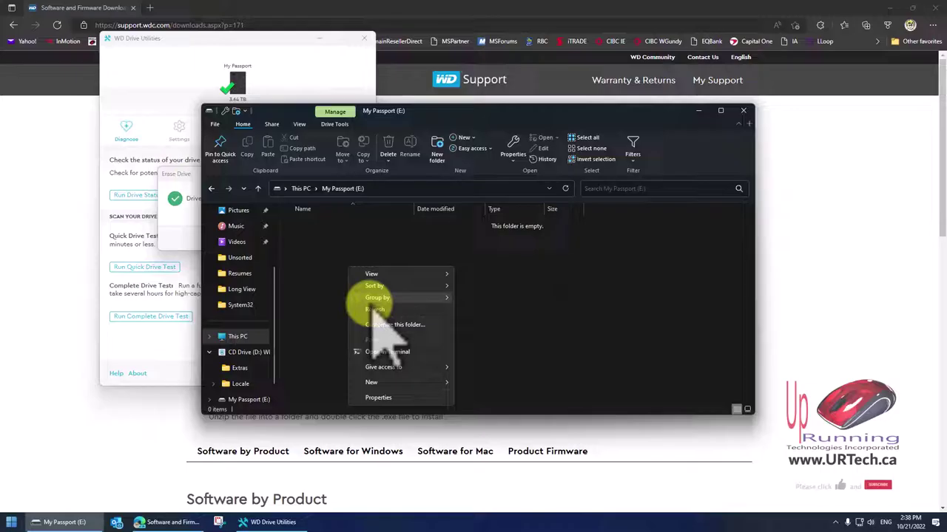
pyautogui.moveTo(414, 382)
pyautogui.click(482, 387)
pyautogui.click(318, 248)
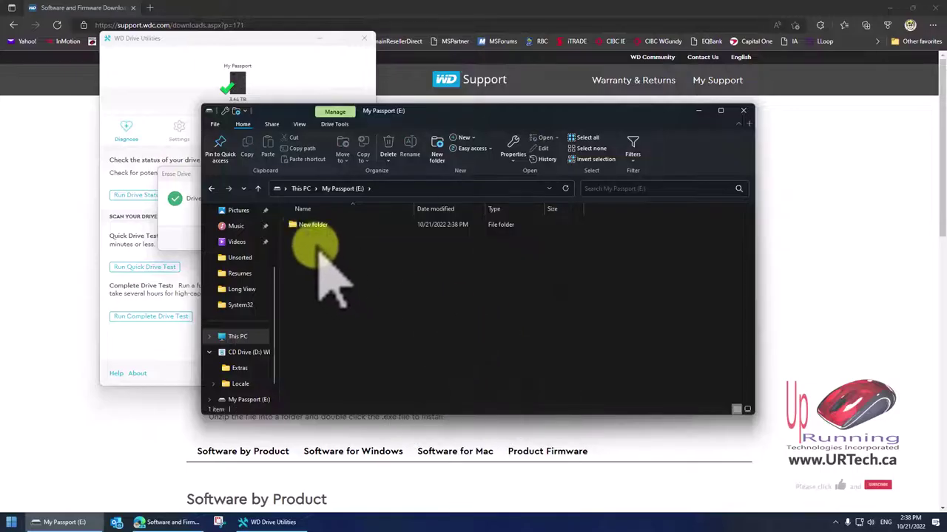
# Delete the test New folder and minimise the File Explorer window
pyautogui.rightClick(316, 228)
pyautogui.click(334, 436)
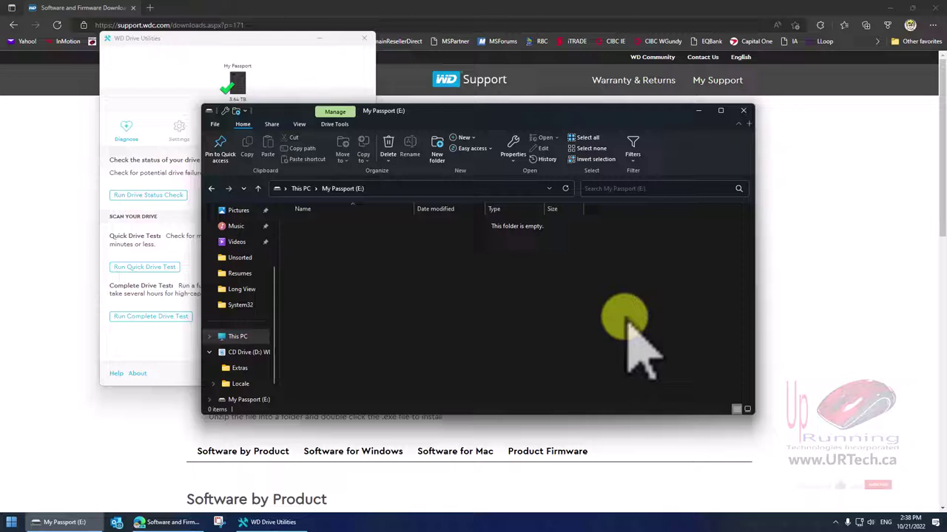
pyautogui.click(698, 112)
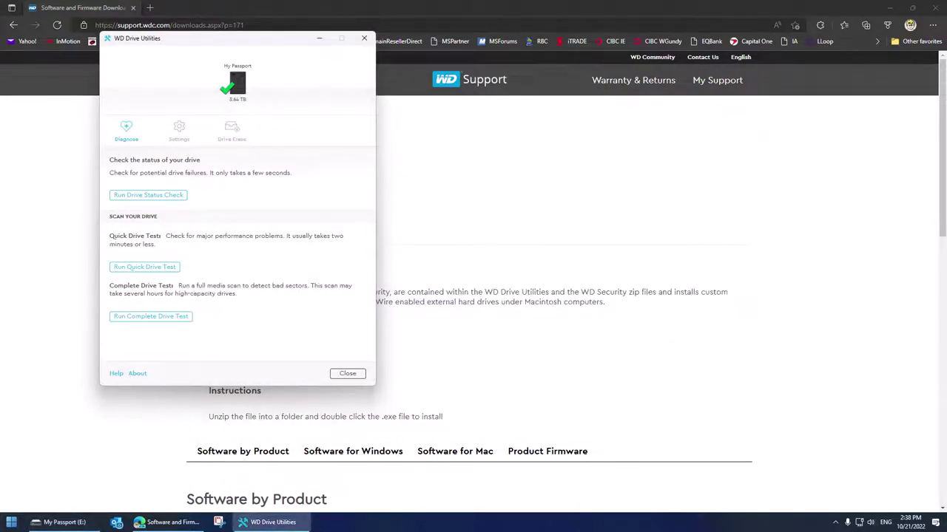